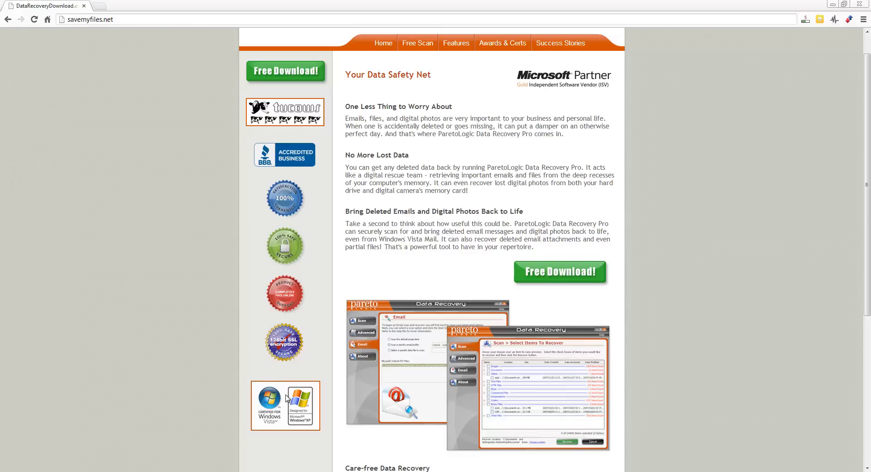
Minimize Chrome and, on the Scan page, try Full Scan before settling back on Guided Scan.
left_click(830, 4)
left_click(92, 102)
left_click(100, 117)
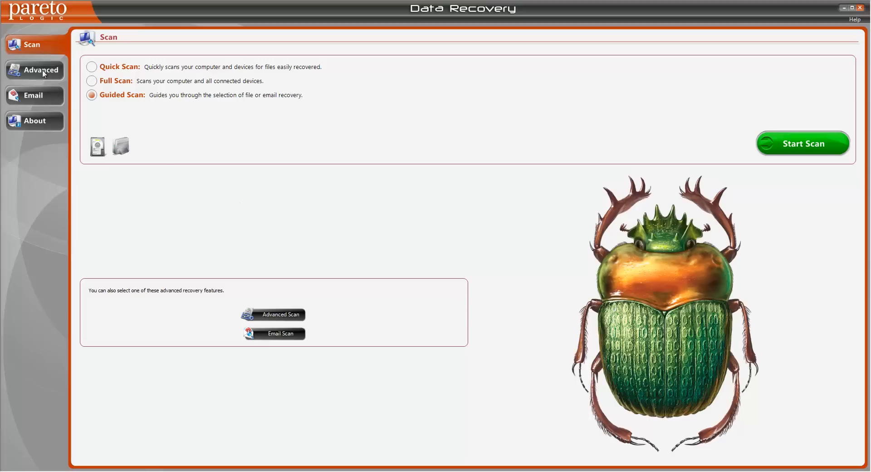
On the Advanced page, untick every mounted volume so only PATRIOT (K:) is included.
left_click(43, 71)
left_click(81, 227)
left_click(81, 211)
left_click(80, 203)
left_click(82, 188)
left_click(82, 213)
After the missing-option warning, enable Recycle Bin, Files without names, Corrupt sectors and Reformatted partitions.
left_click(804, 442)
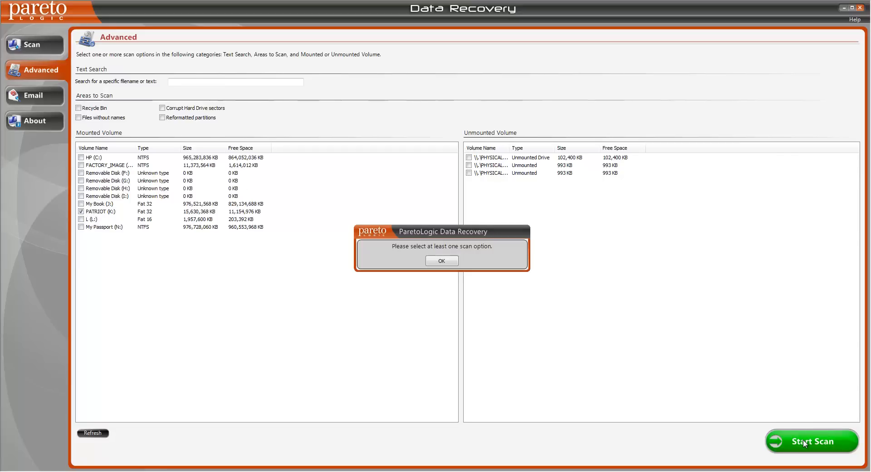
left_click(442, 260)
left_click(78, 107)
left_click(163, 108)
Start the advanced scan of PATRIOT (K:) and let found items accumulate by category.
left_click(821, 446)
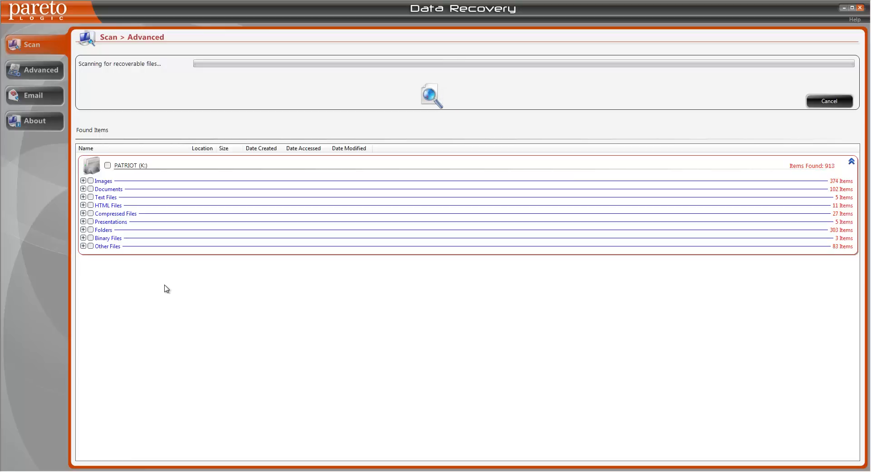
Expand and collapse the Images category, then cancel the running scan.
left_click(83, 181)
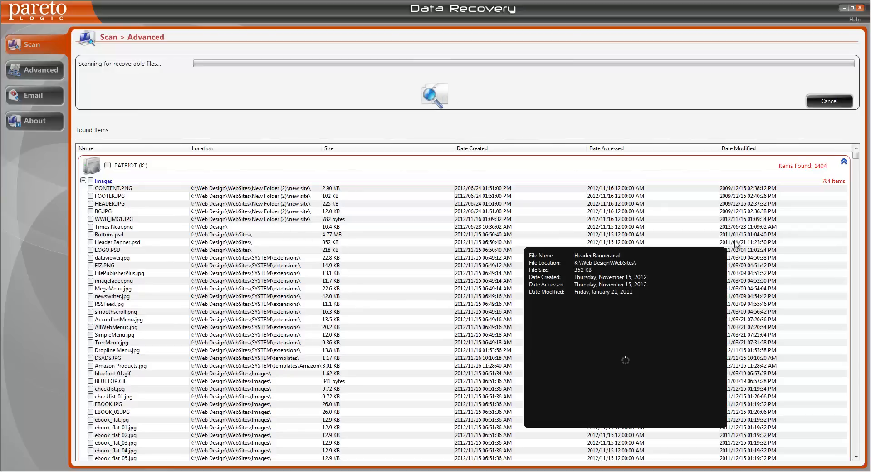
left_click(83, 181)
left_click(826, 102)
Tick Images for recovery, briefly adding then removing Documents, Text Files and HTML Files.
left_click(91, 130)
left_click(91, 139)
left_click(90, 156)
left_click(91, 138)
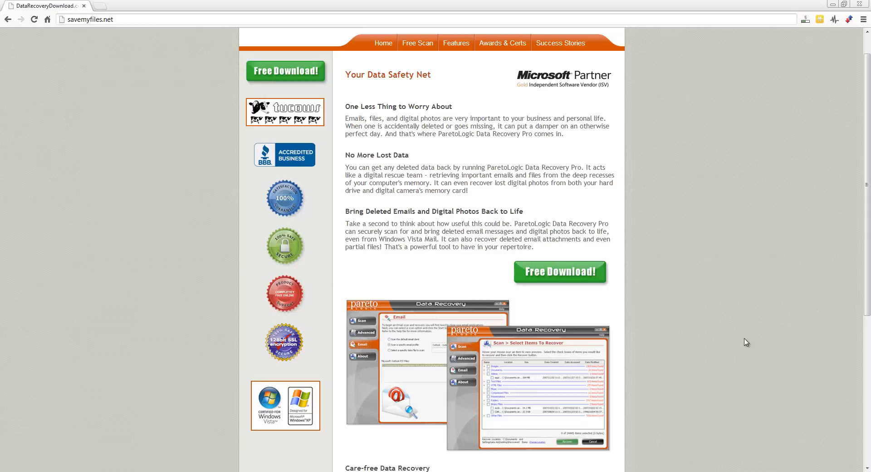